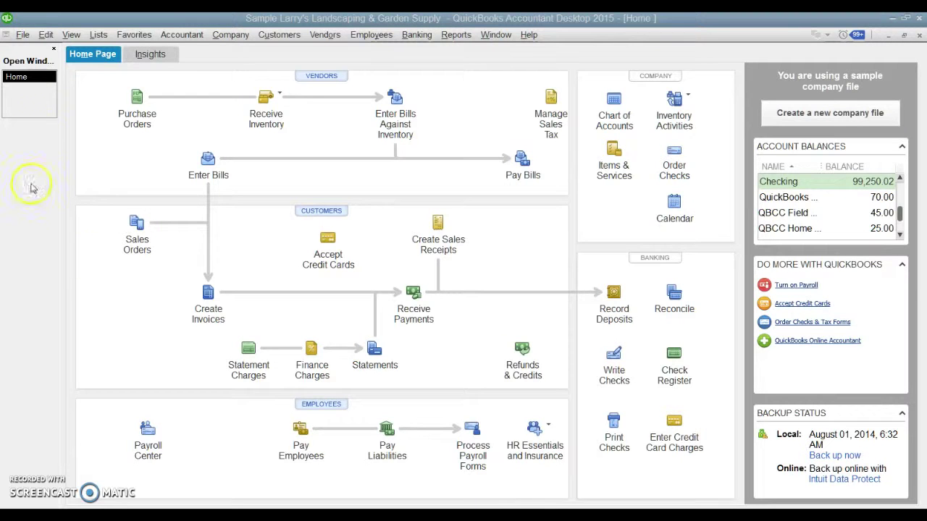
- Open the company file's preferences and look through several categories, finishing with the personal Accounting preferences
click(44, 35)
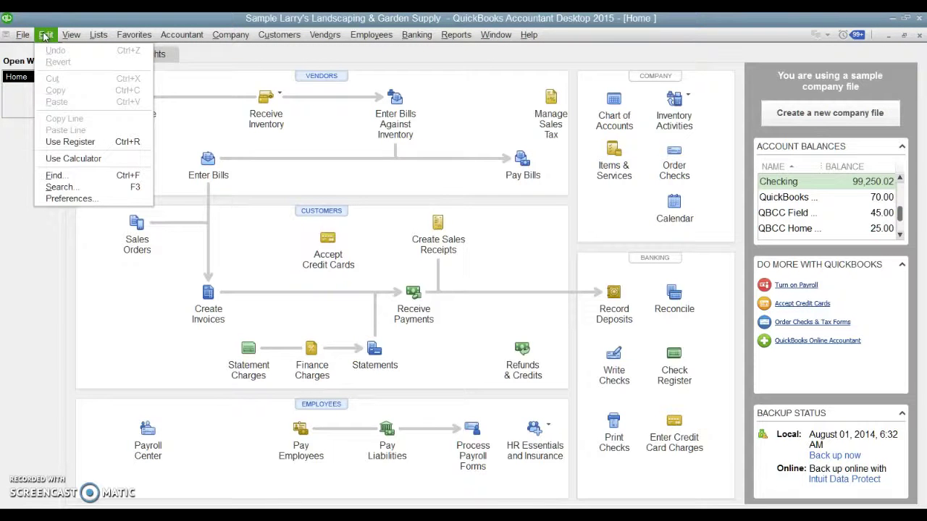
click(68, 198)
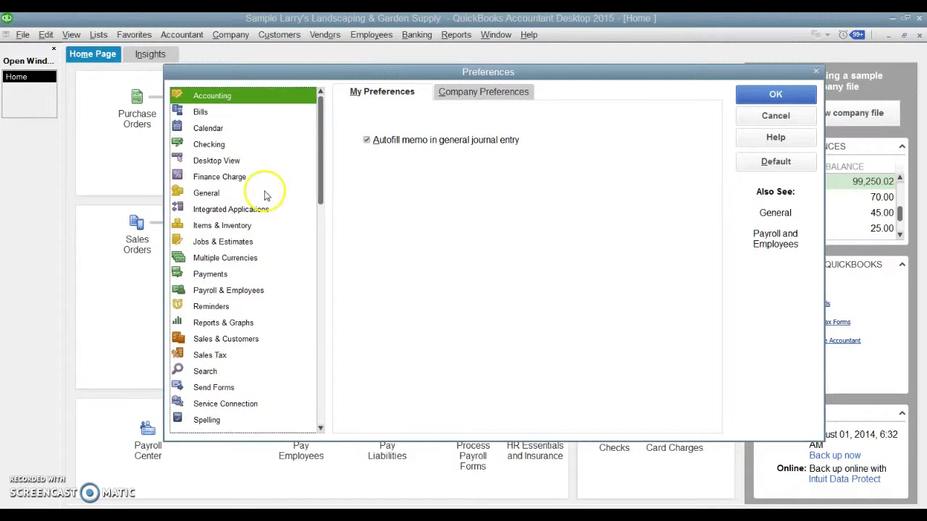
click(244, 226)
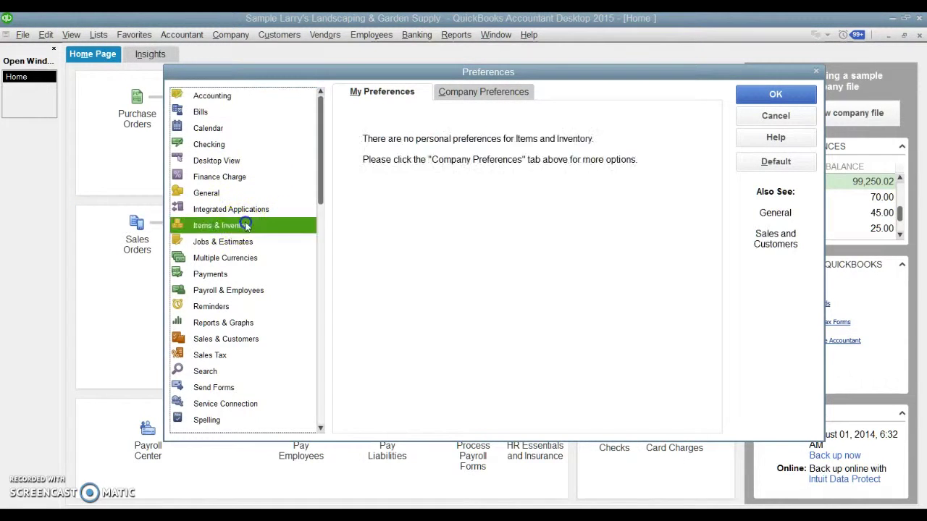
click(243, 241)
click(238, 258)
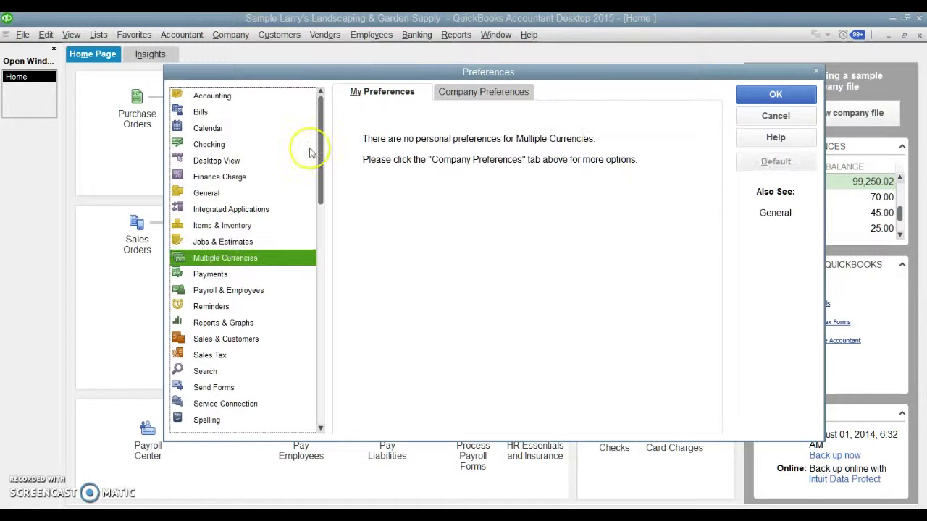
mouse_move(318, 152)
mouse_down()
mouse_move(296, 385)
mouse_move(304, 147)
mouse_up()
click(211, 96)
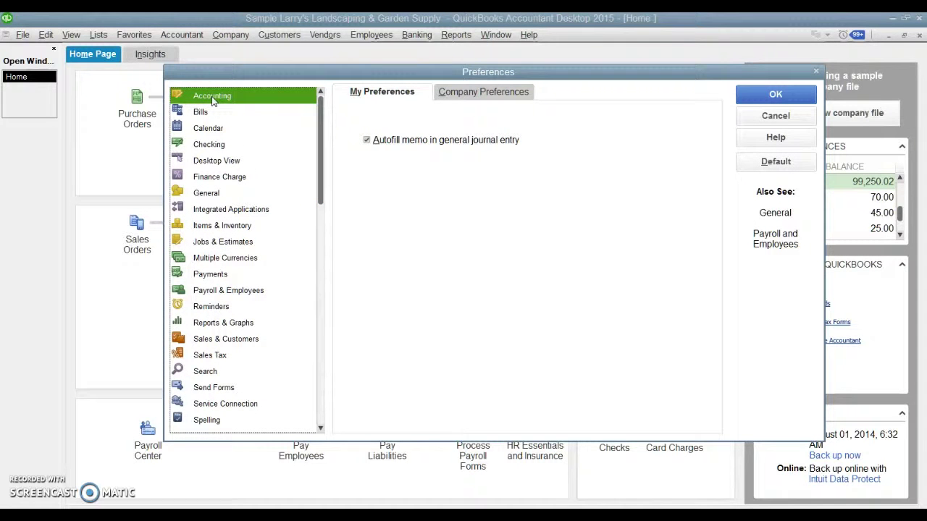
click(212, 101)
- Compare the personal and company-wide Accounting preferences, including the autofill memo option for general journal entries
click(404, 108)
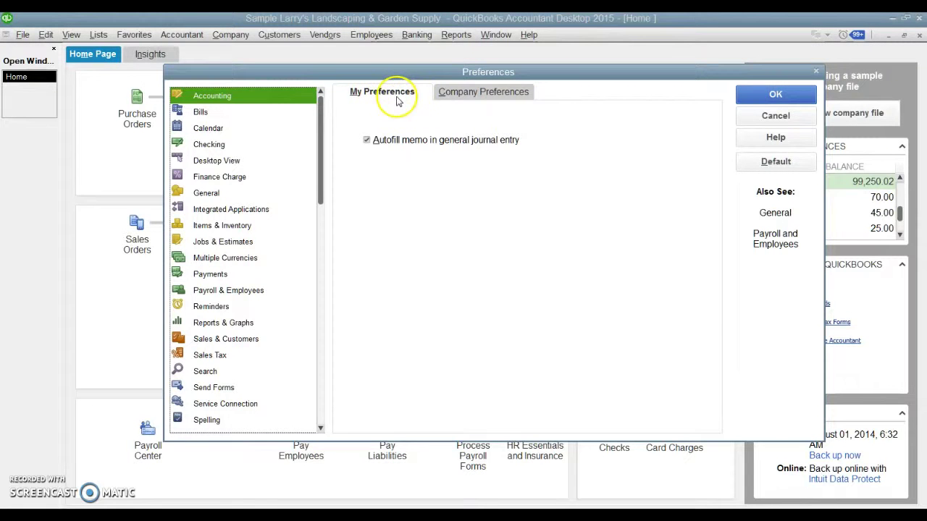
click(463, 92)
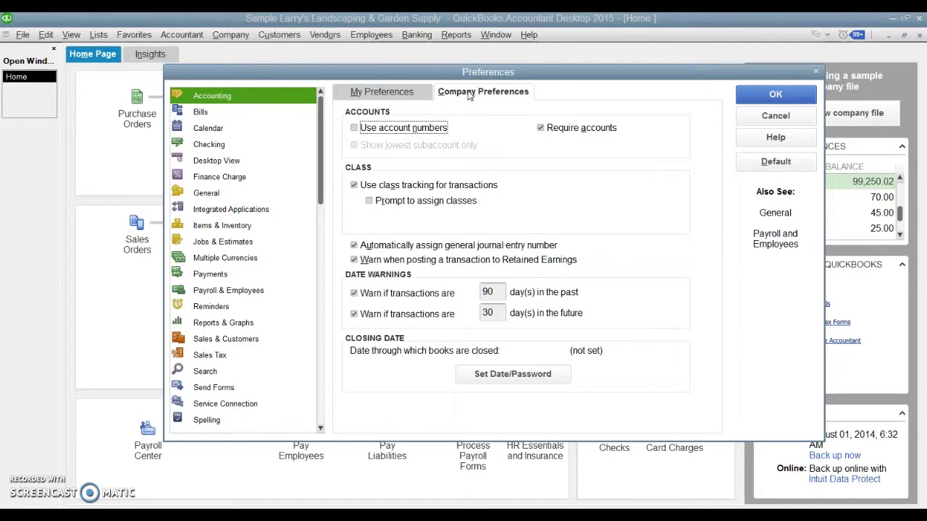
click(405, 96)
click(467, 94)
click(378, 93)
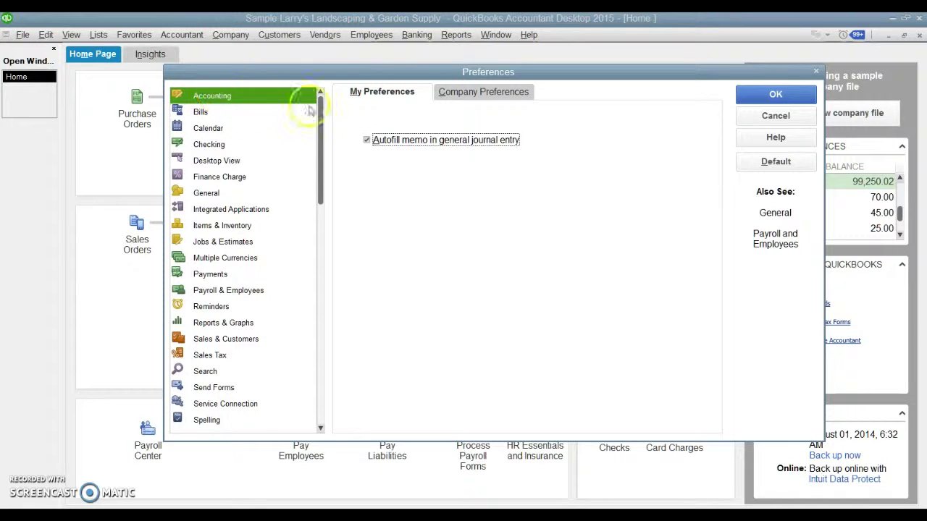
click(389, 145)
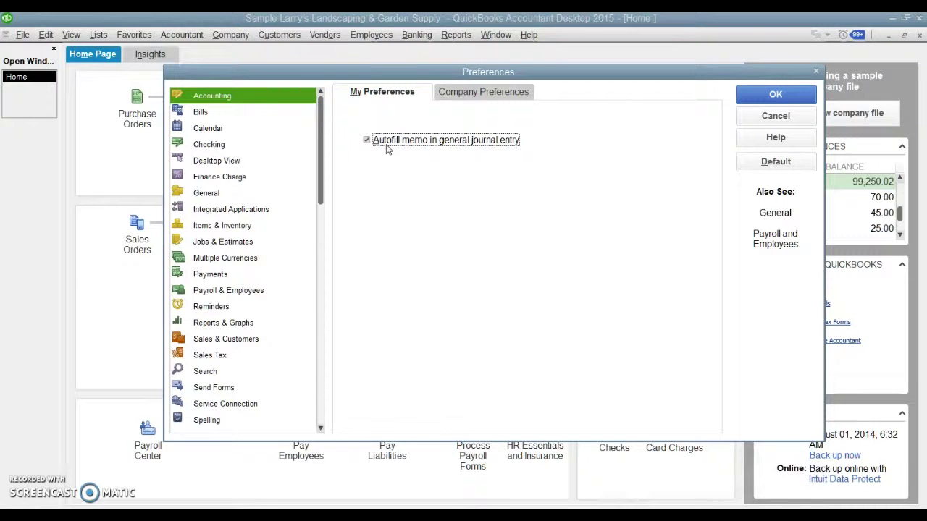
- Examine the company-wide Accounting preferences for class tracking and date warnings, dismissing the Windows color scheme prompts
click(464, 91)
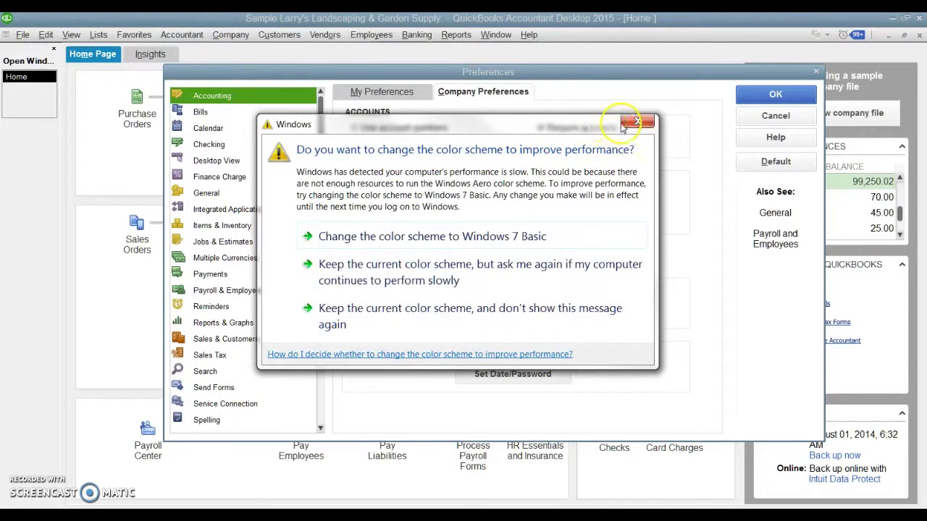
click(631, 126)
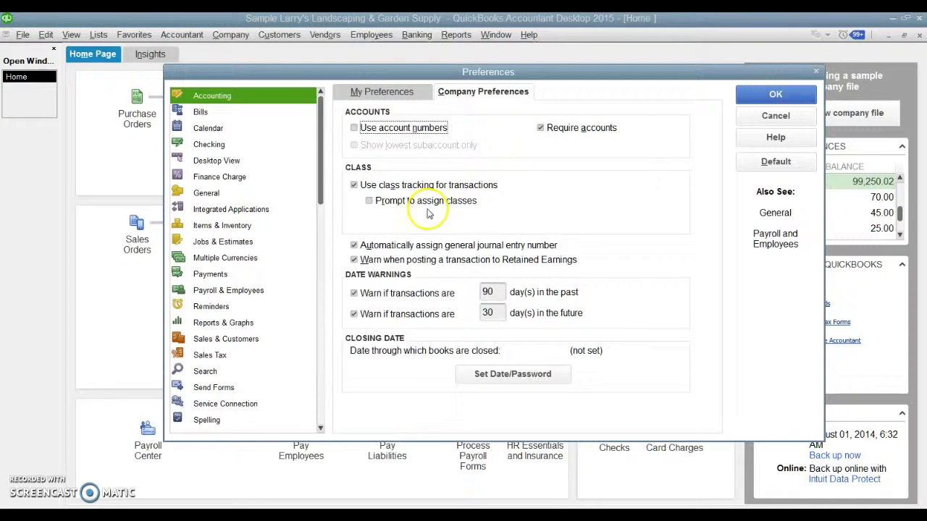
click(354, 190)
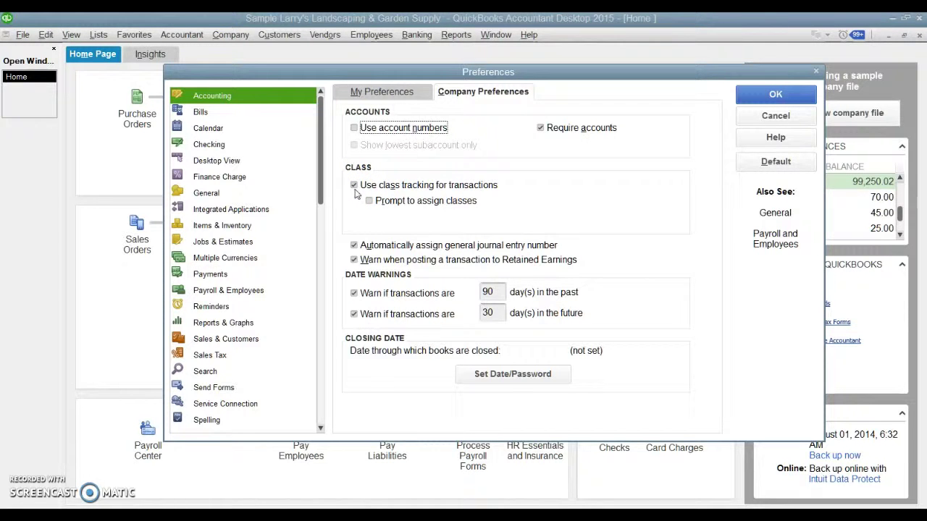
click(368, 201)
click(384, 206)
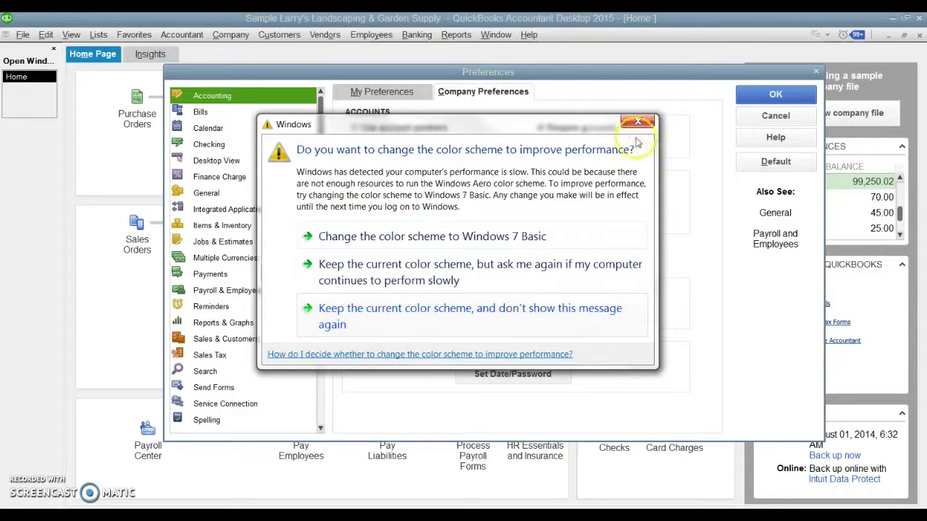
click(638, 121)
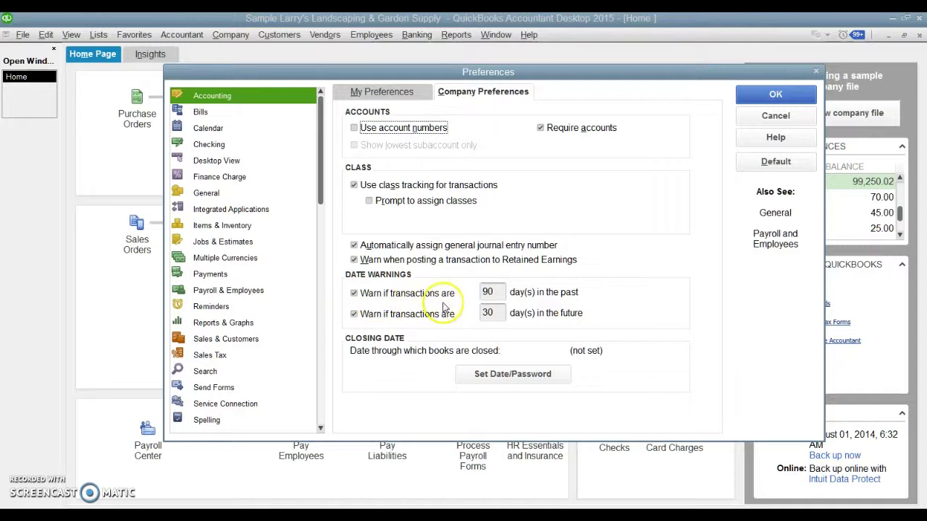
double_click(498, 296)
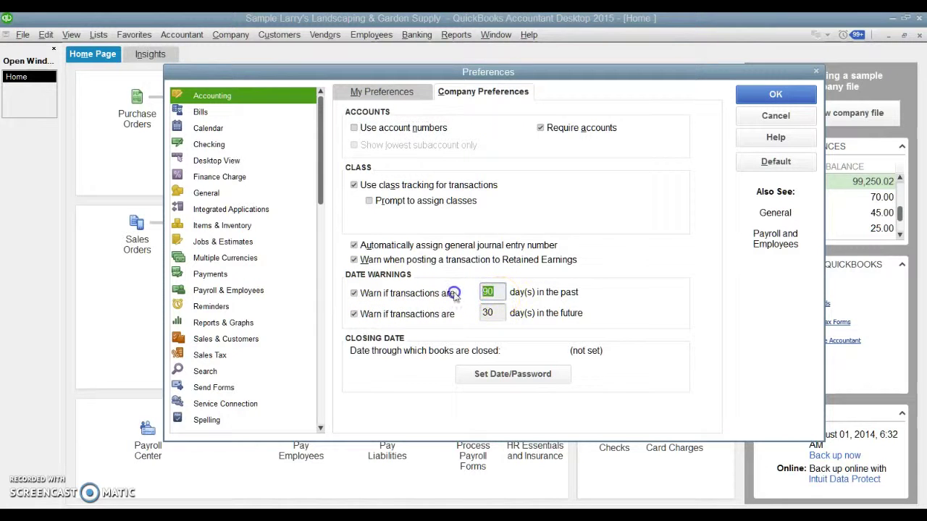
- Examine the company and personal preferences for Bills and Calendar, dismissing the Windows color scheme prompt
click(202, 115)
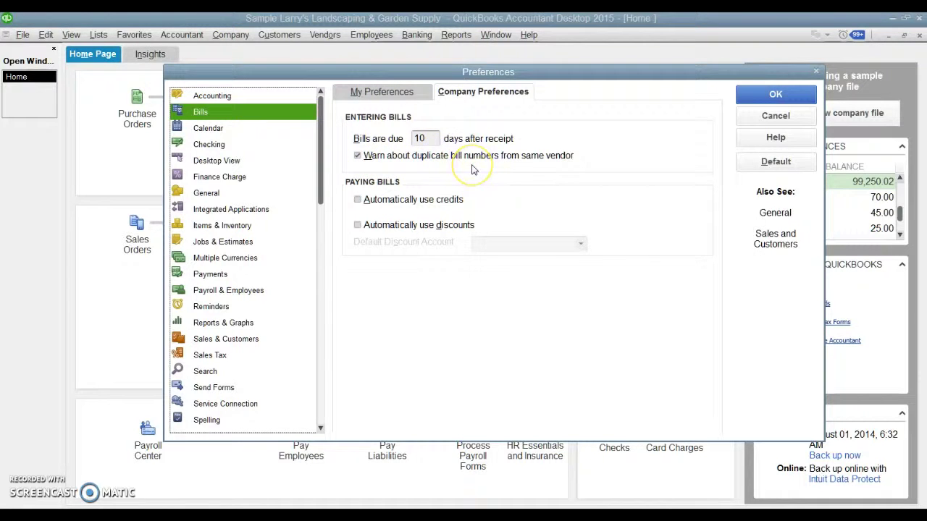
click(426, 138)
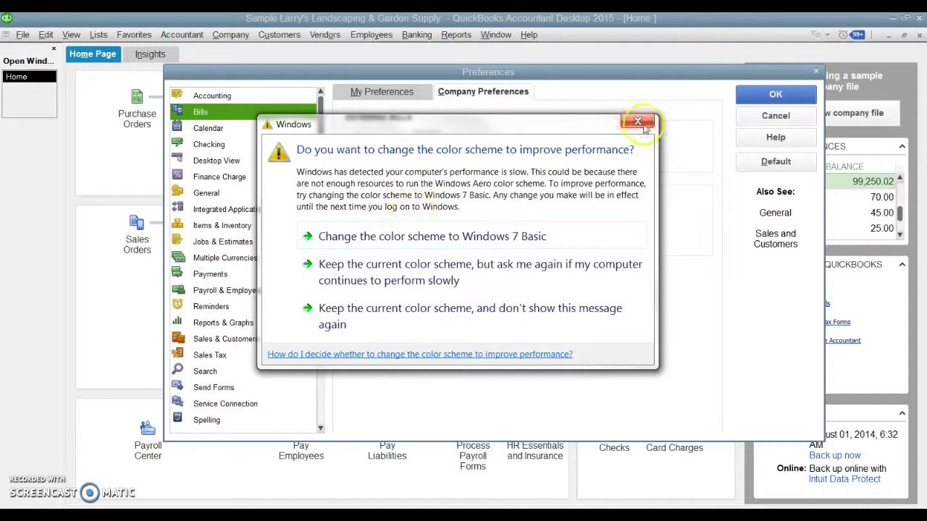
click(638, 122)
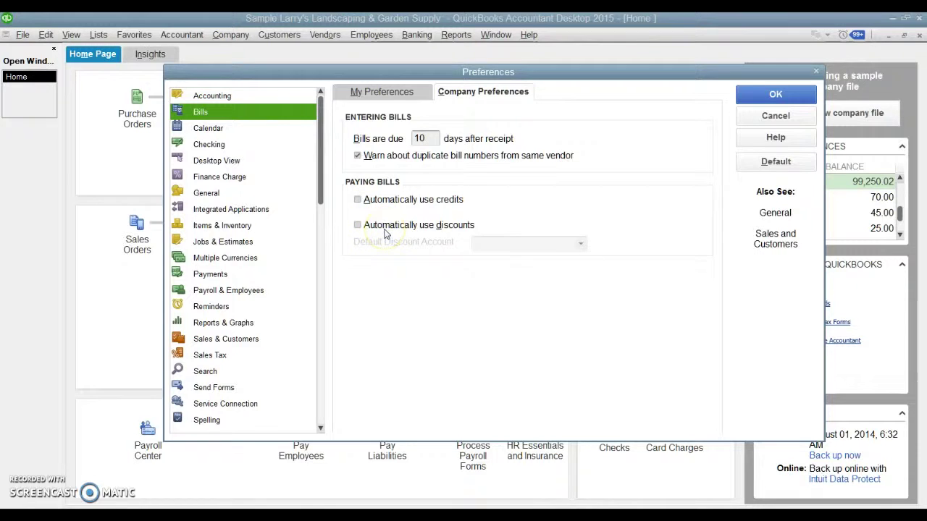
click(383, 92)
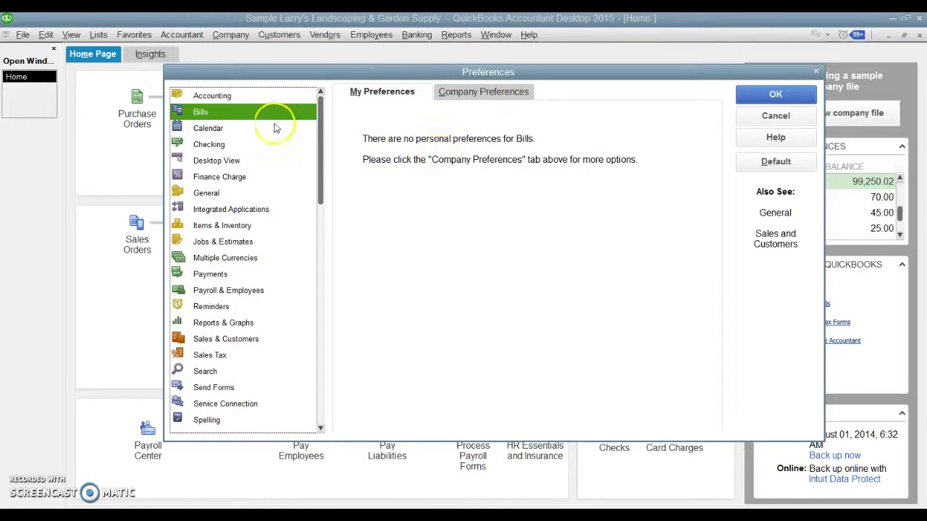
click(239, 128)
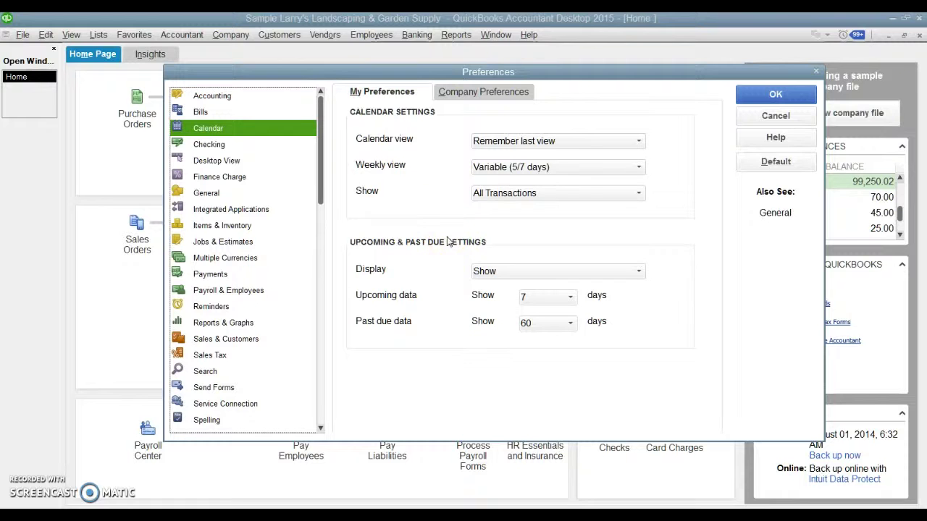
click(454, 94)
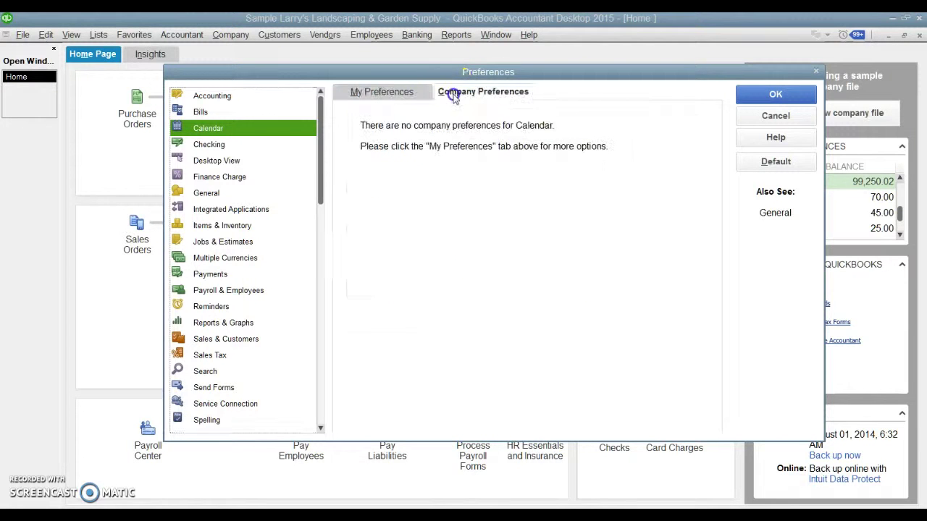
- Show the company-wide Checking preferences and change the Windows color scheme to Windows 7 Basic when prompted
click(253, 148)
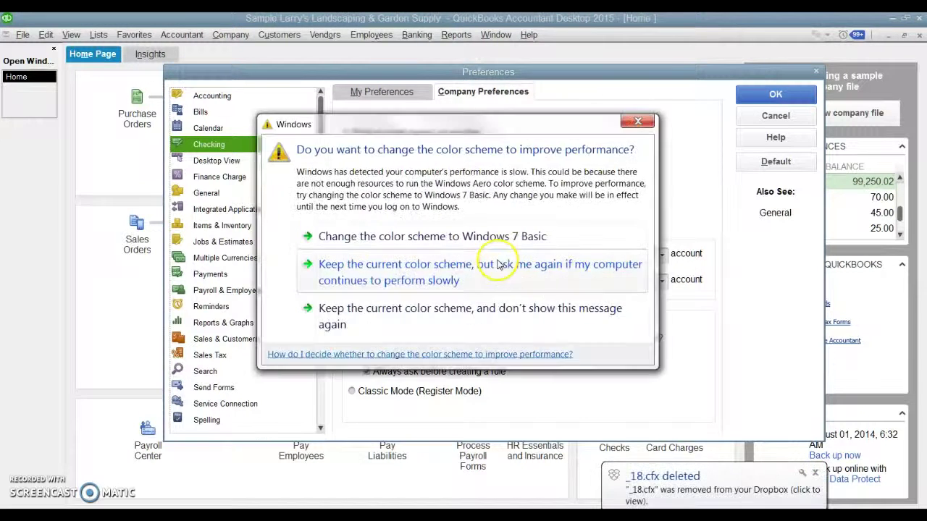
click(443, 236)
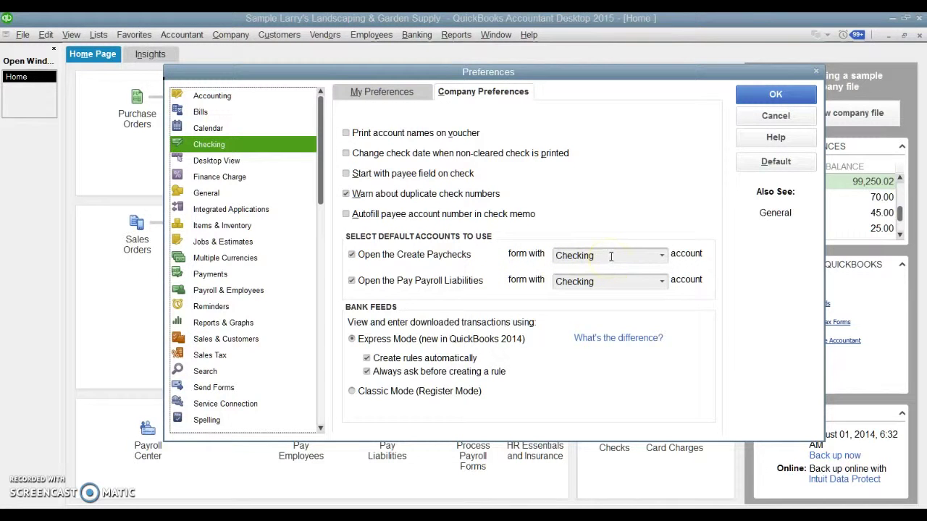
- Examine the account choices for the Create Paychecks form and the personal default accounts for Checking
click(661, 256)
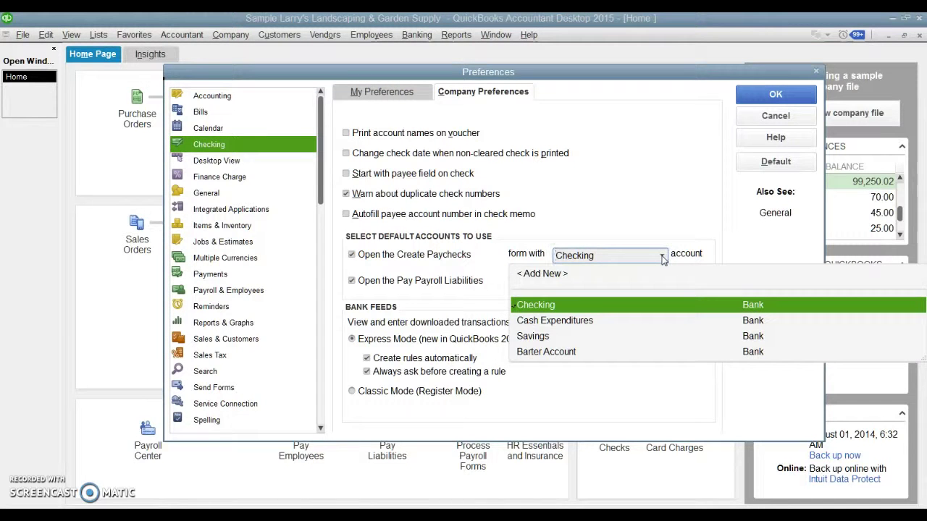
click(661, 257)
click(484, 309)
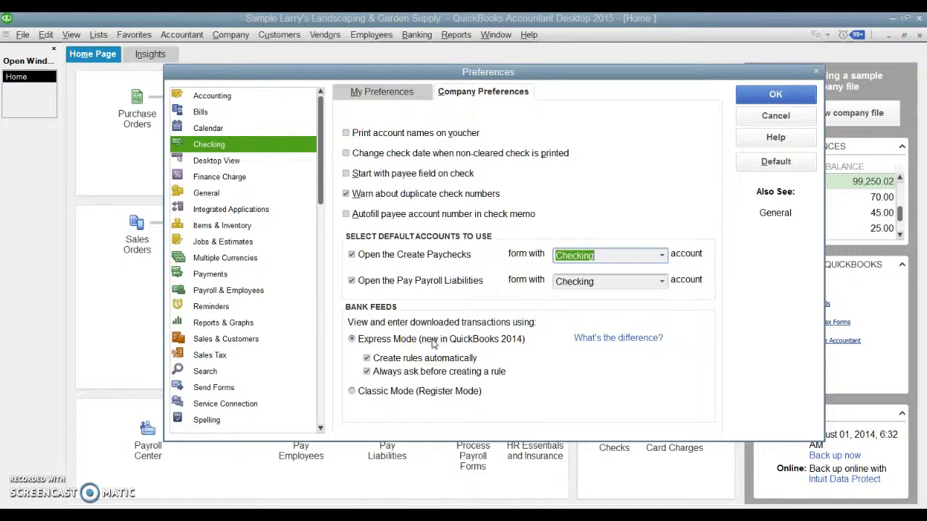
click(388, 95)
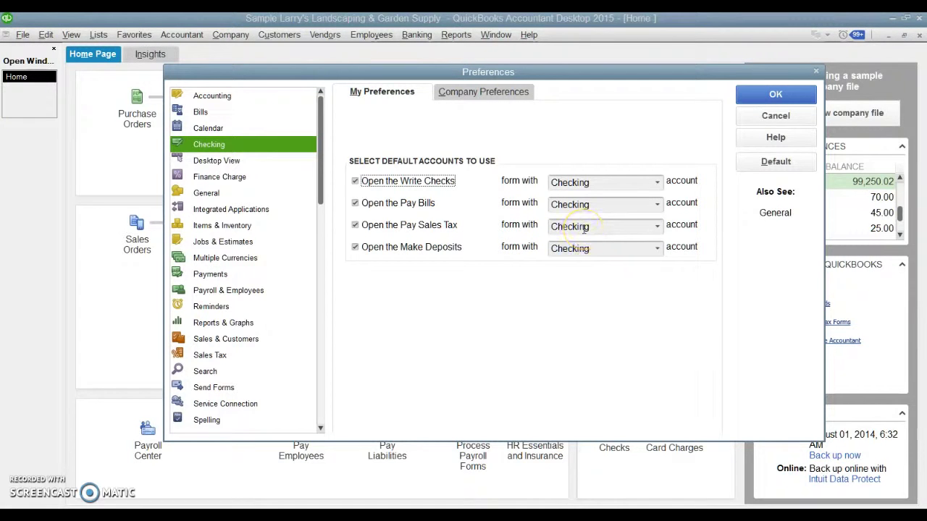
- Set the company file color scheme to Blue-Green in the Desktop View preferences and save the preferences
click(204, 163)
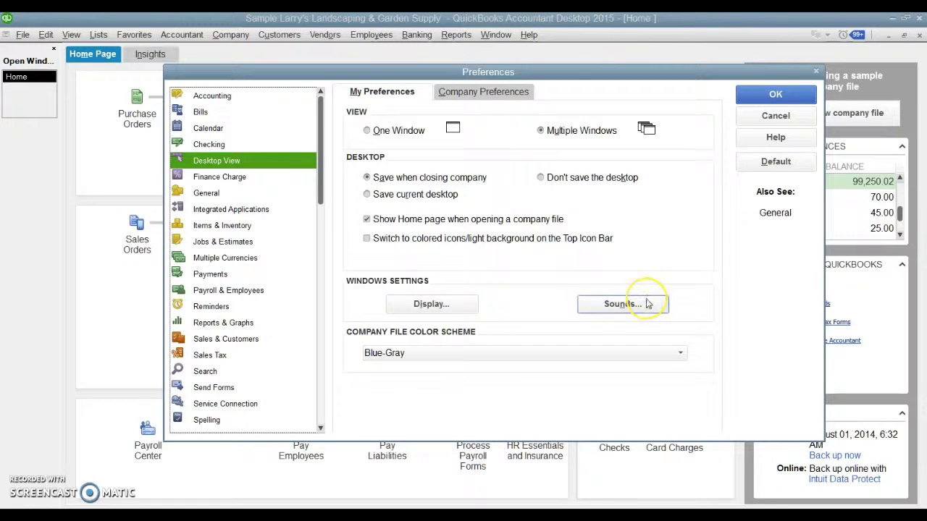
click(471, 353)
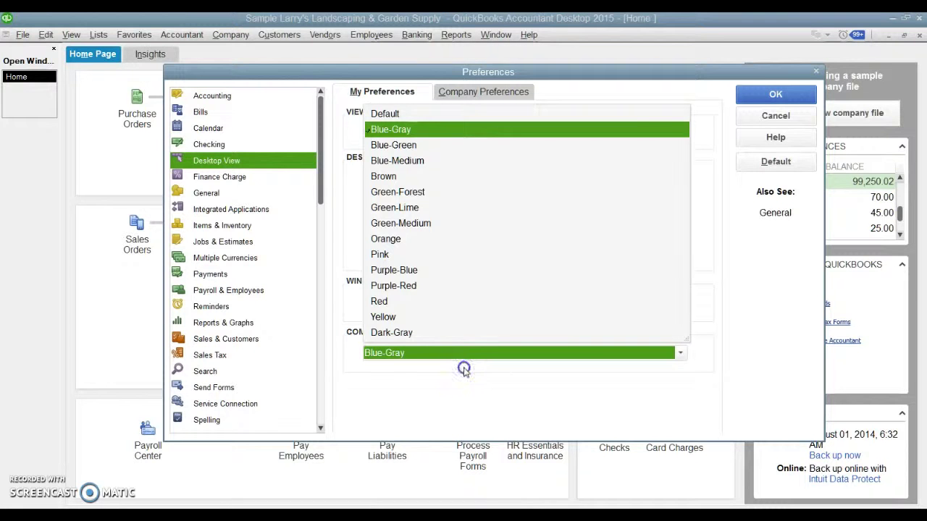
click(463, 368)
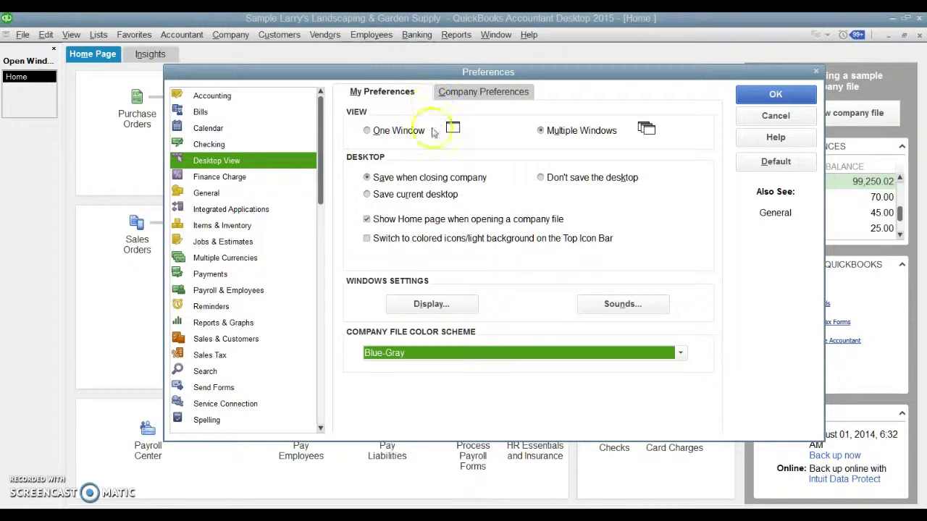
click(437, 352)
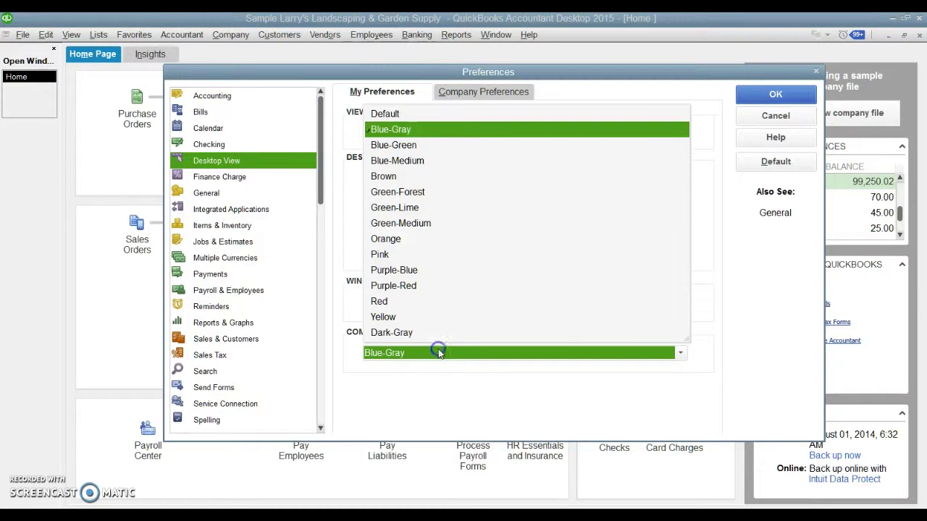
click(429, 146)
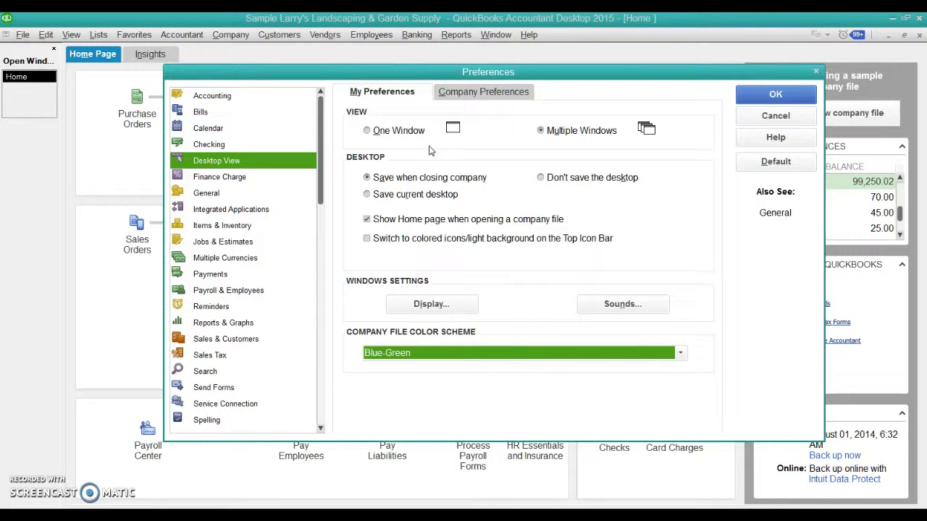
click(760, 99)
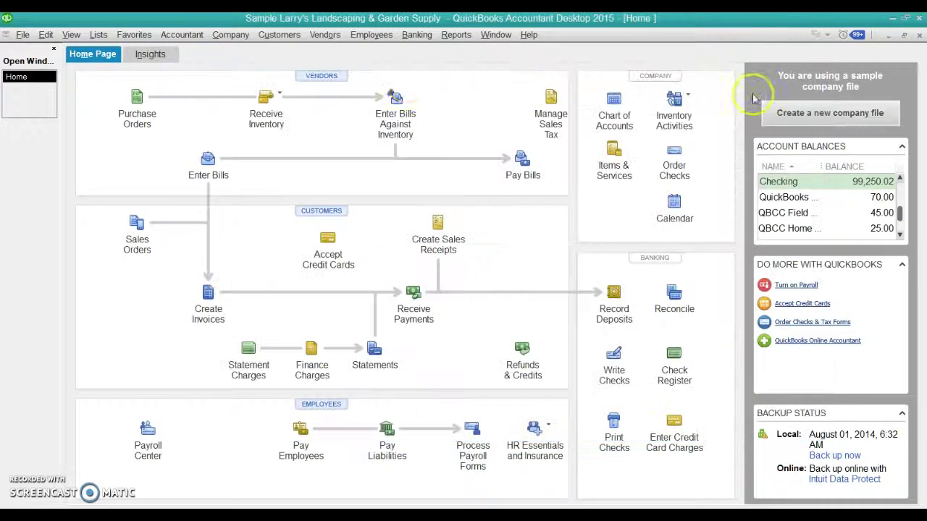
- Reopen the Desktop View preferences, set the company file color scheme to Green-Medium, and show the company-wide Desktop View preferences
click(46, 34)
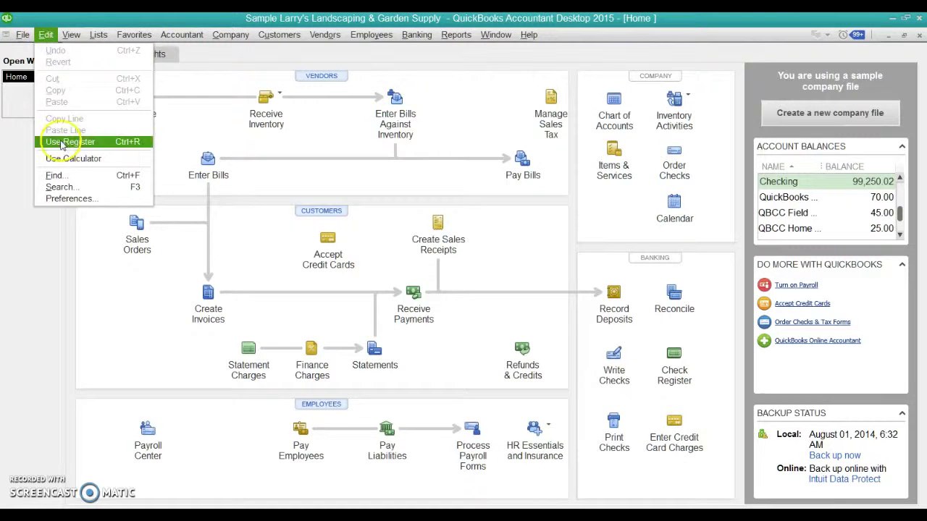
click(67, 199)
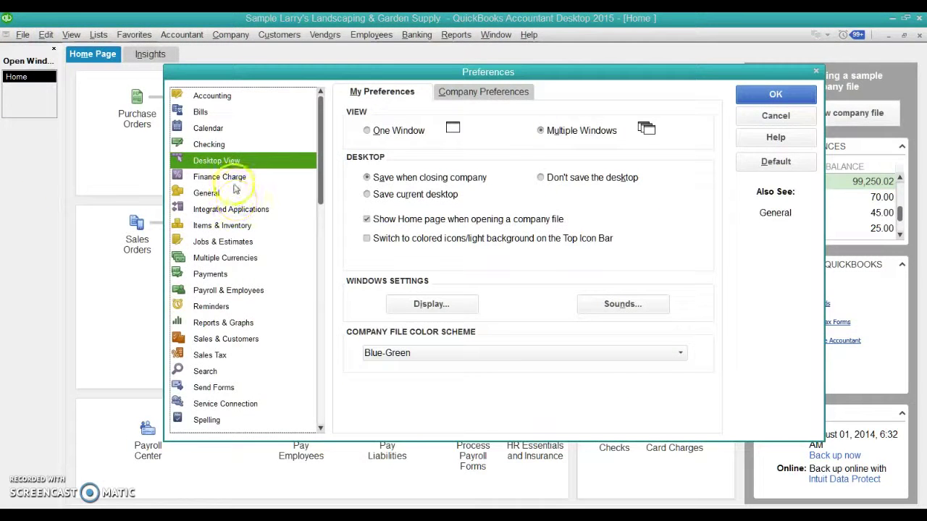
click(459, 353)
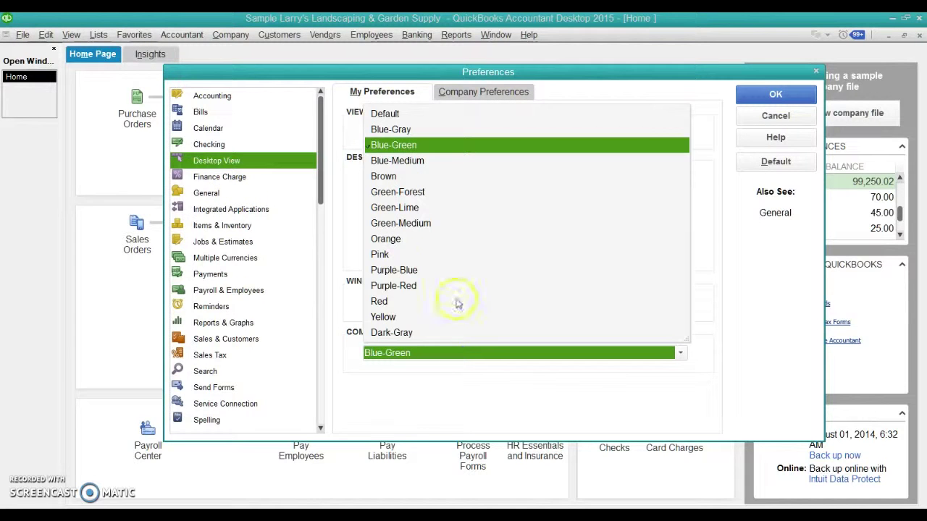
click(432, 224)
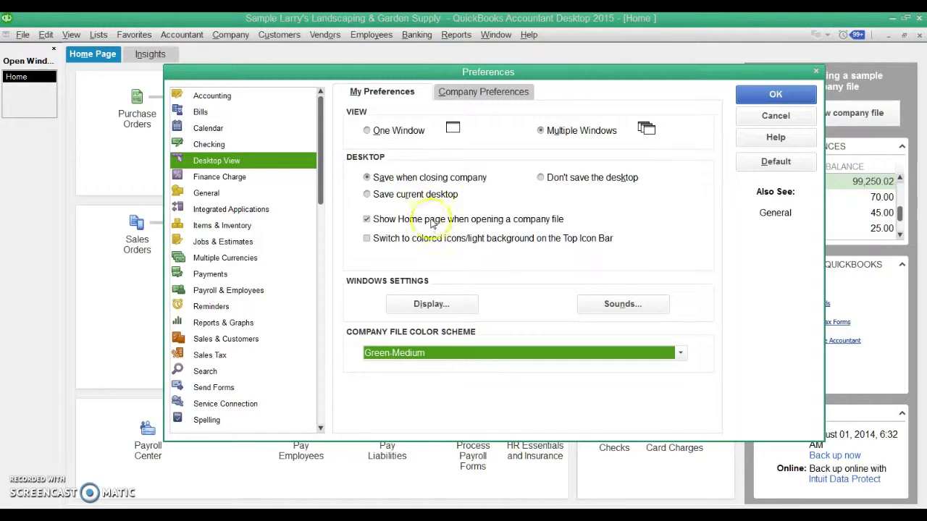
click(460, 92)
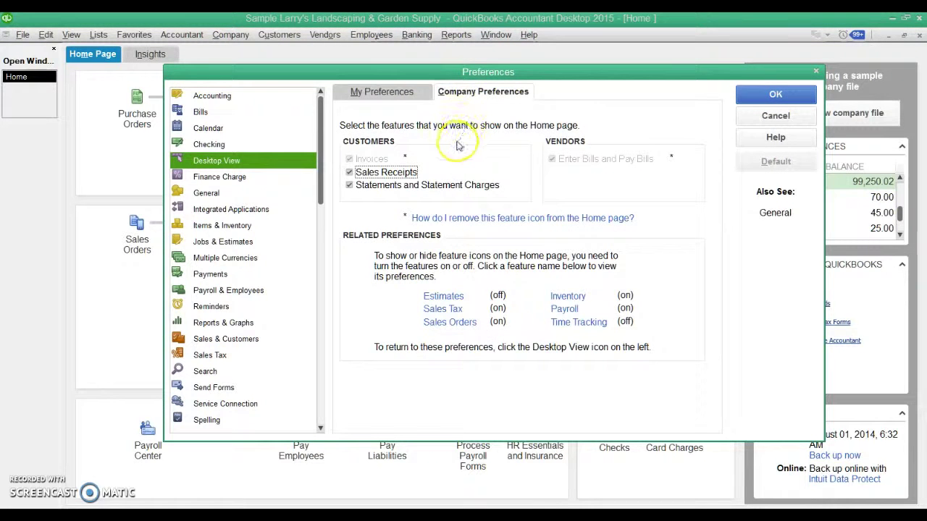